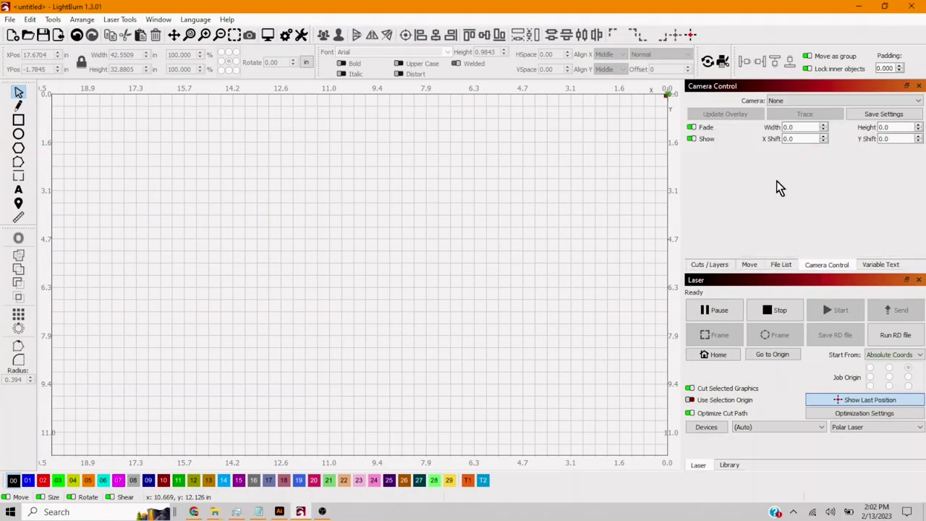
Step: Switch the camera to SHUNCCM and refresh the overlay until the bed image shows
left_click(807, 105)
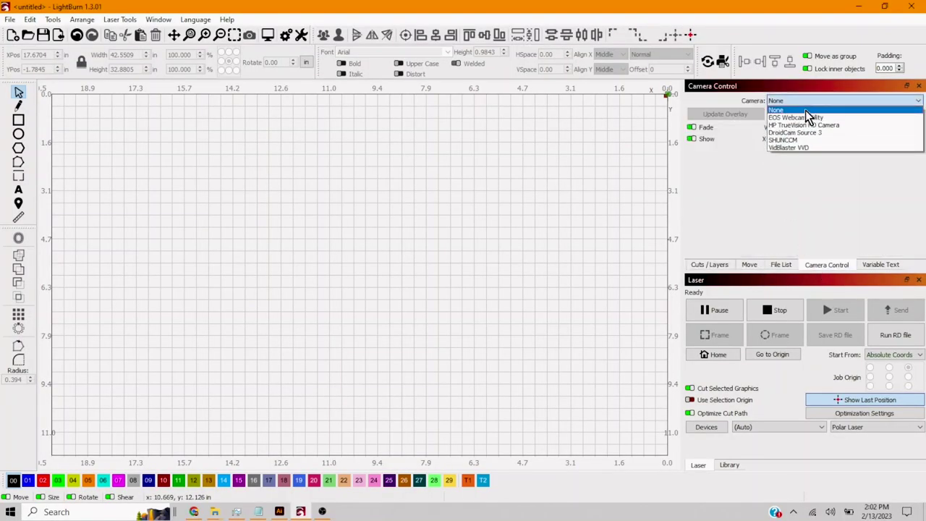
left_click(807, 141)
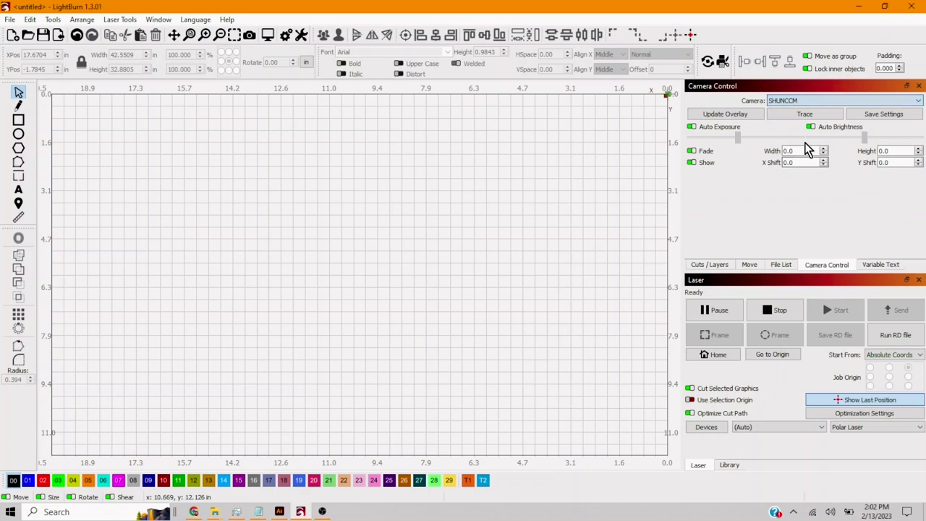
left_click(740, 116)
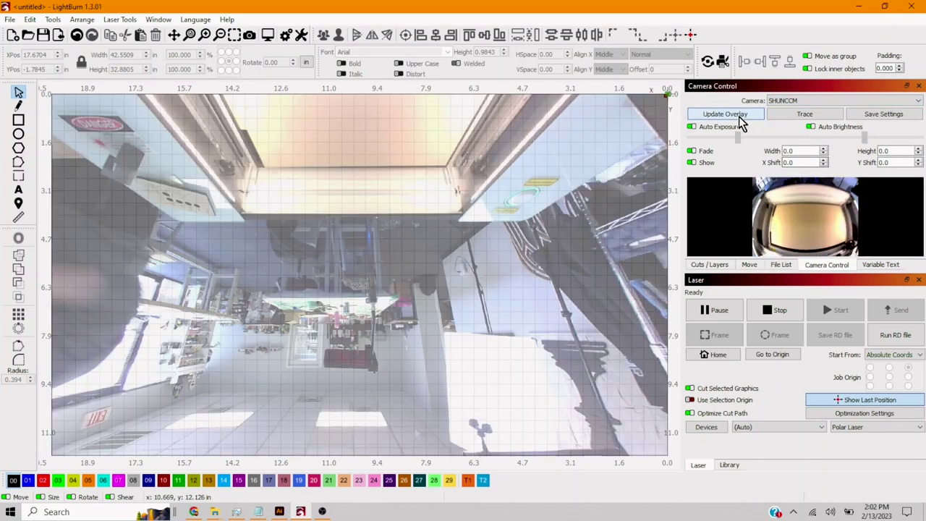
left_click(740, 120)
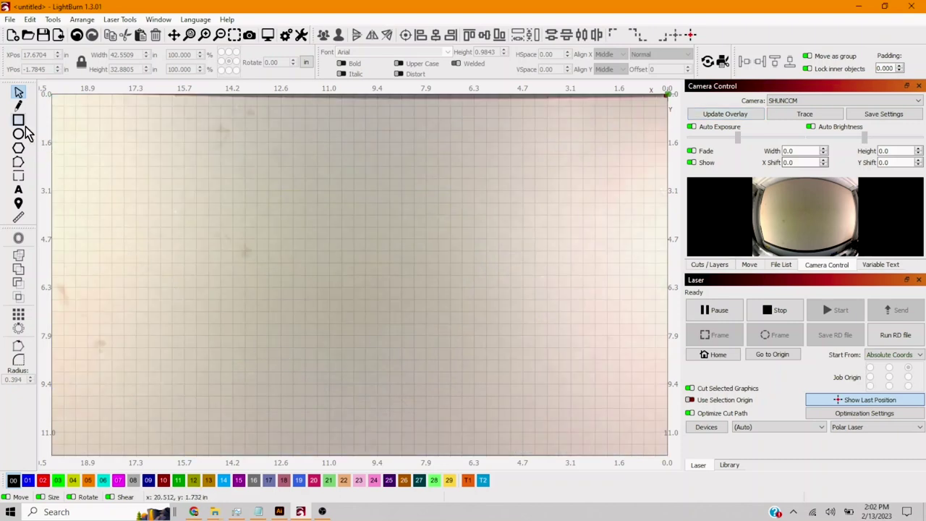
Step: Draw a 16.4-inch horizontal line across the upper bed and put it on the red 02 Holes layer
left_click(85, 216)
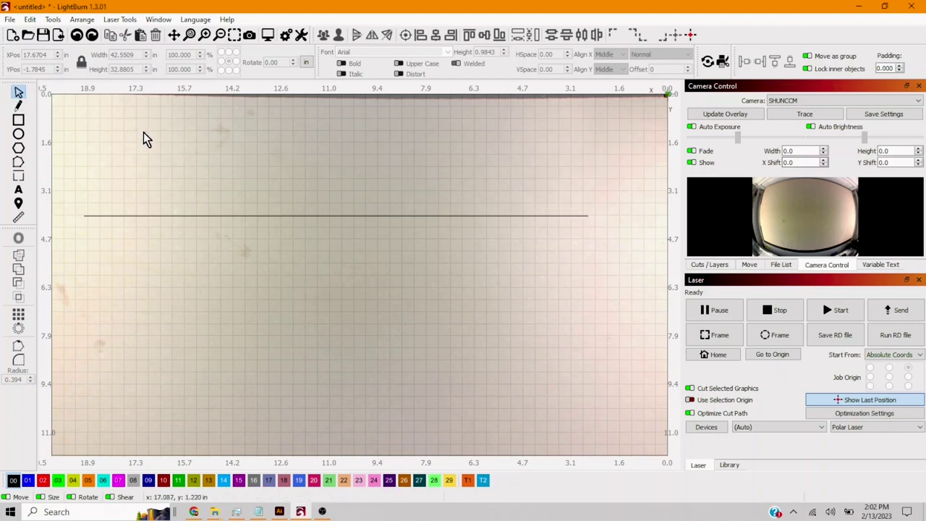
left_click(207, 215)
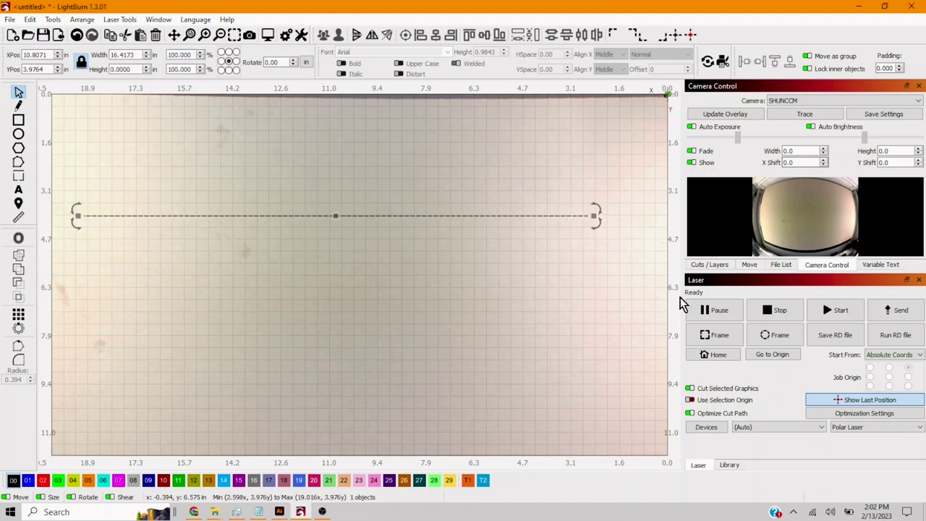
left_click(705, 265)
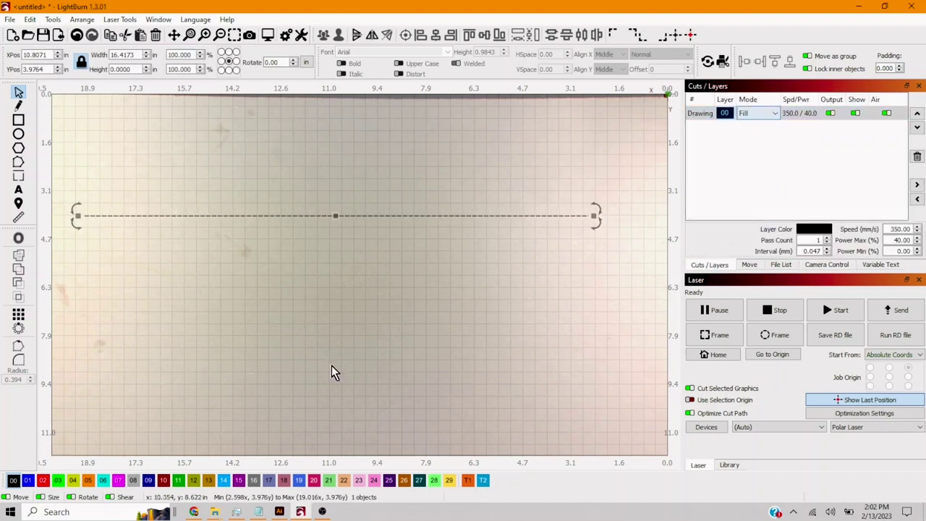
left_click(44, 481)
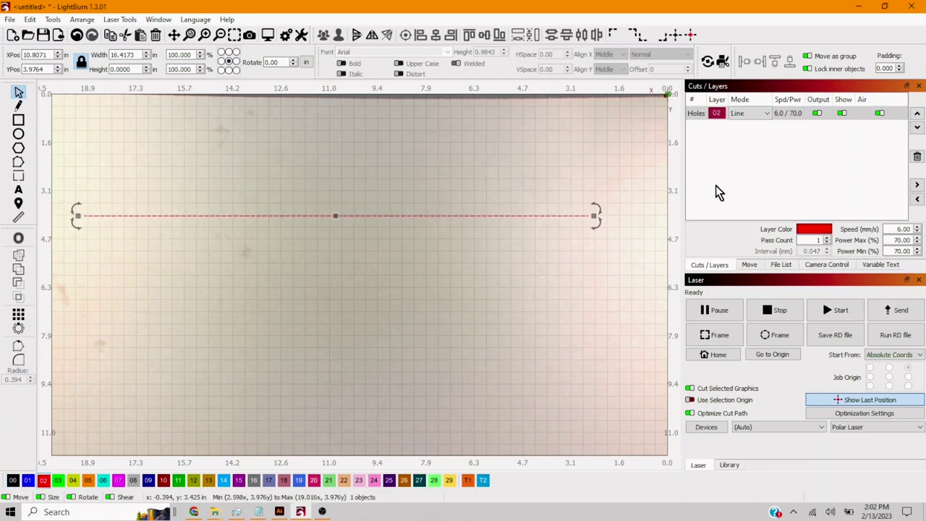
Step: Set the Holes layer to 5 mm/s with max and min power both at 50%
double_click(790, 121)
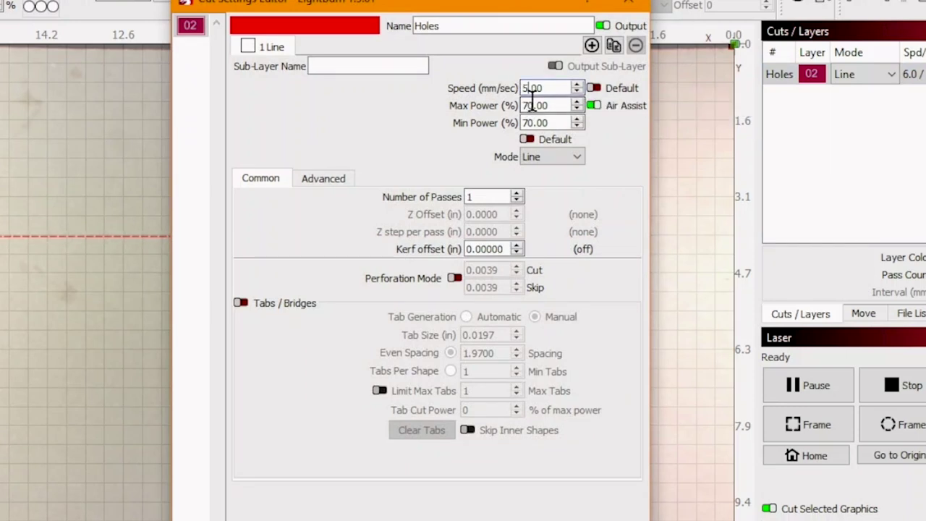
type("5")
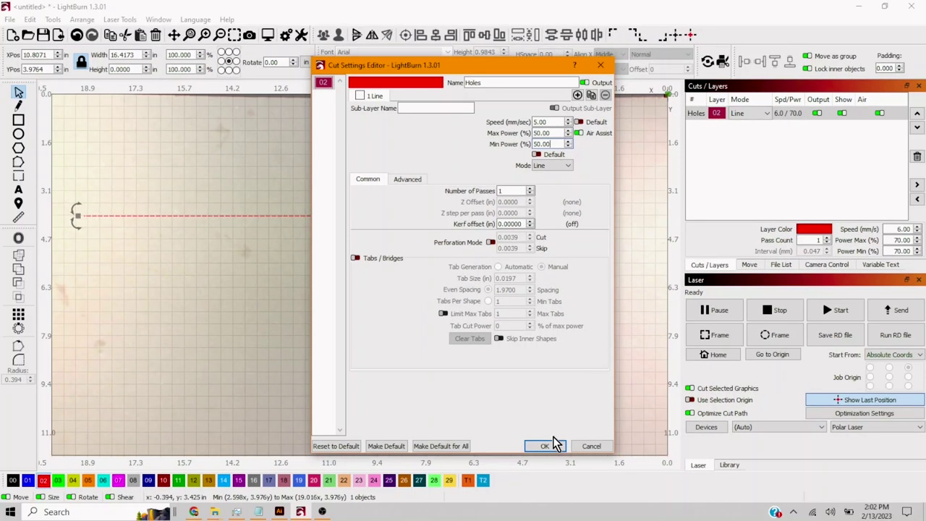
left_click(546, 446)
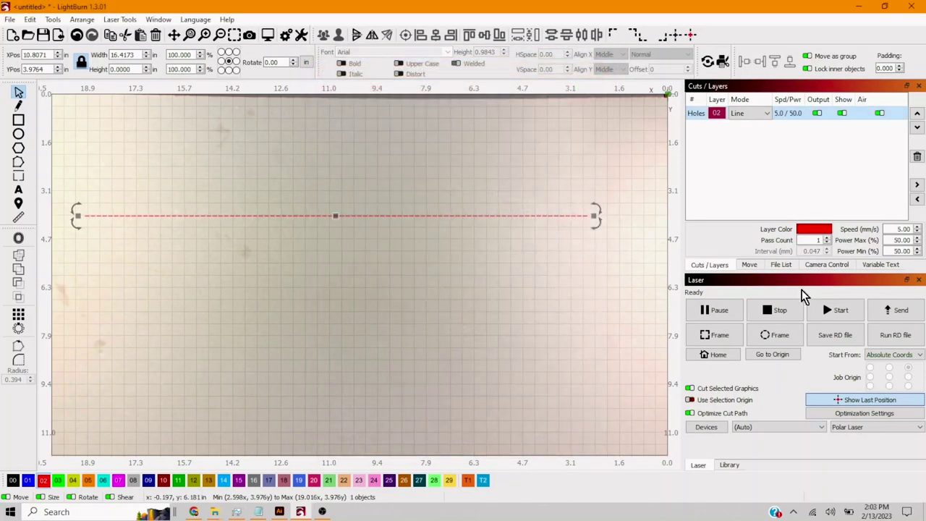
key("Escape")
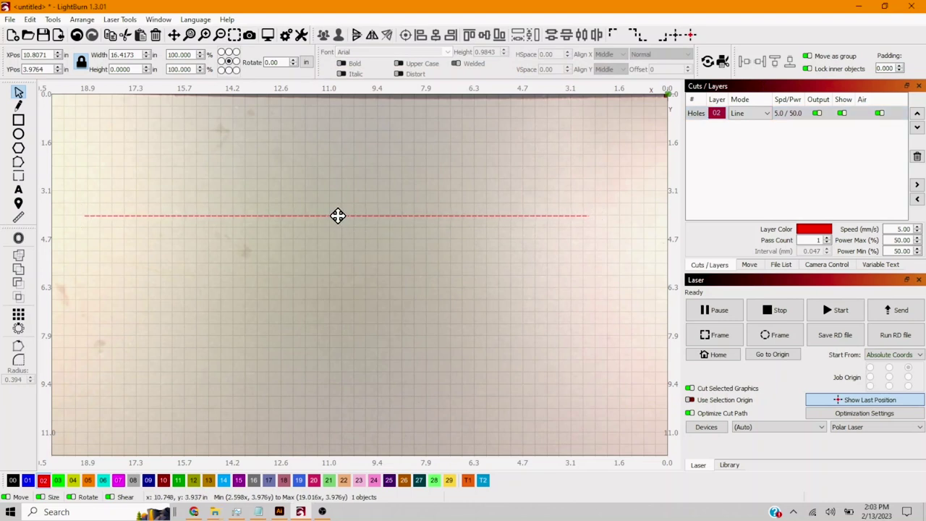
Step: Drag the red cut line up to the bed's top edge, about 0.39 in down
left_click_drag(338, 215, 347, 108)
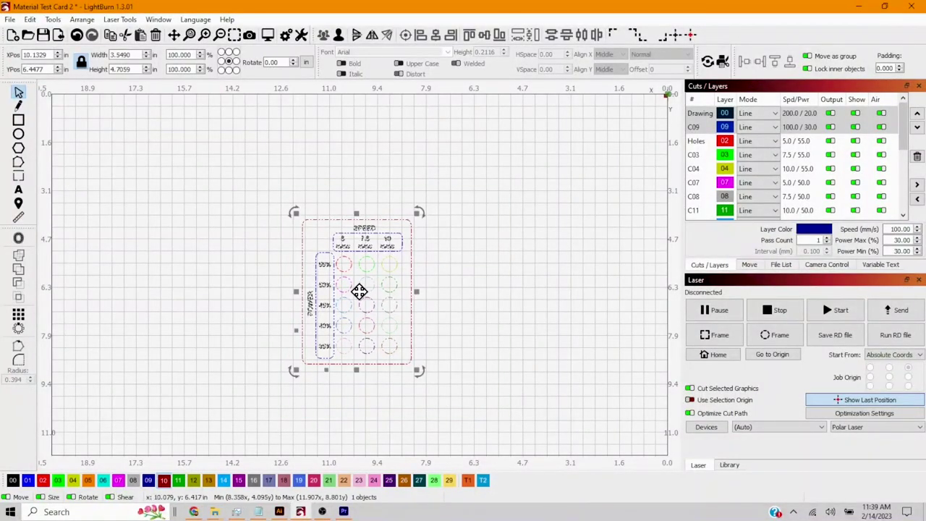
Step: Move the Material Test Card 2 speed/power grid to the upper-left of the bed
left_click_drag(360, 291, 120, 192)
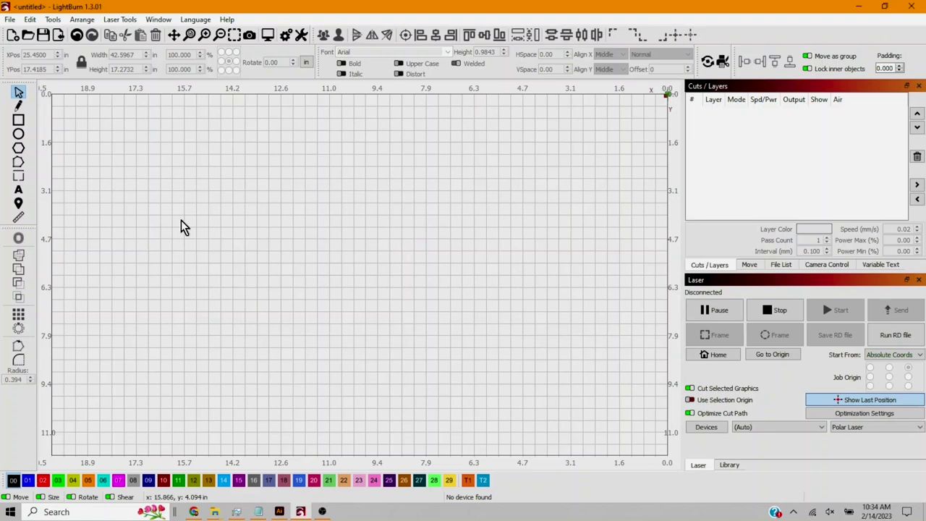
Step: Import the hi Daisy Polkadot Door Hanger cut file and shift its left circle over the bed
left_click(60, 36)
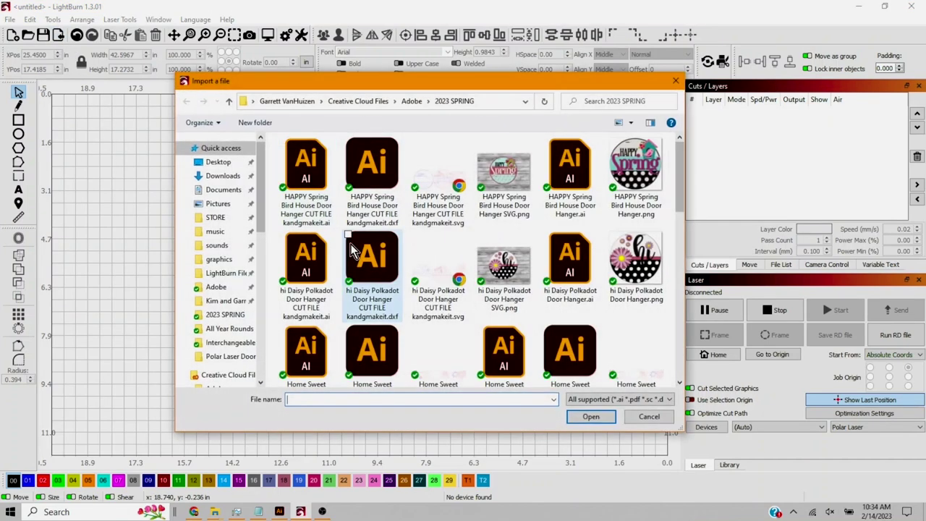
double_click(429, 260)
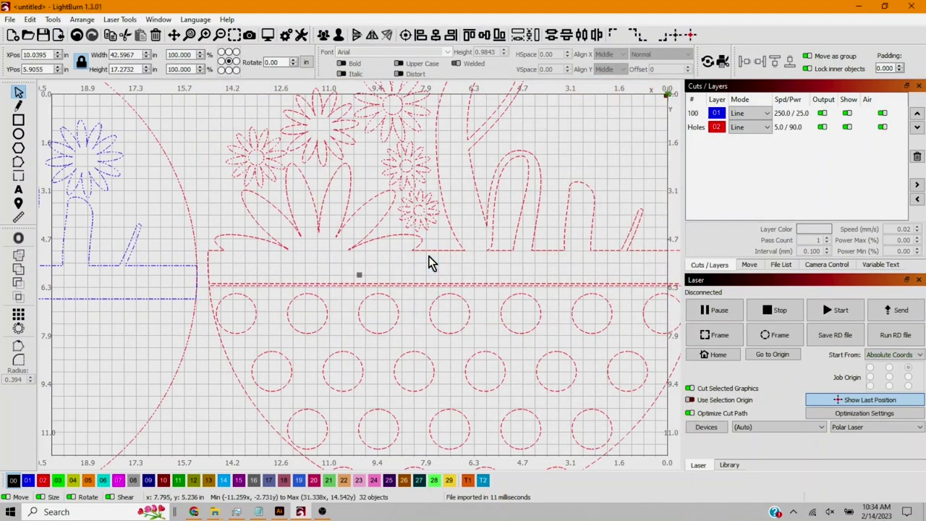
scroll(428, 261, "down", 6)
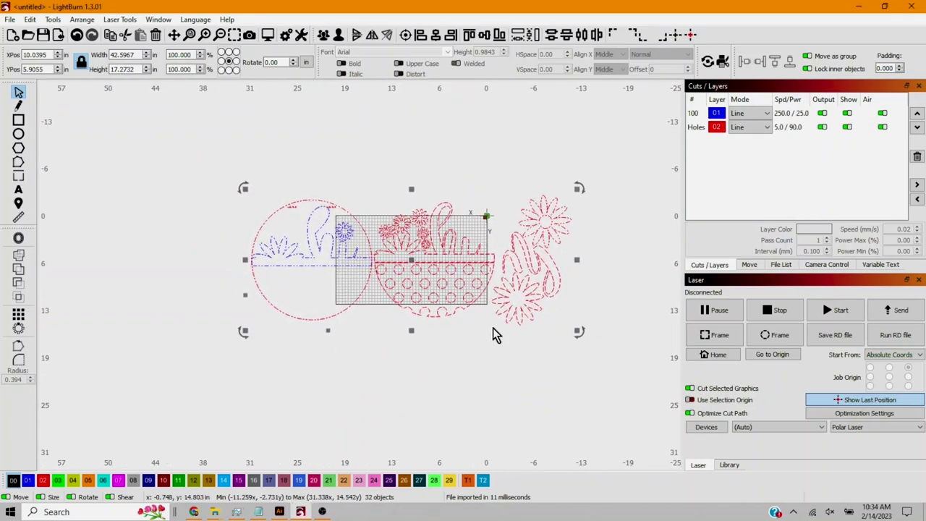
left_click(410, 262)
left_click_drag(410, 262, 518, 280)
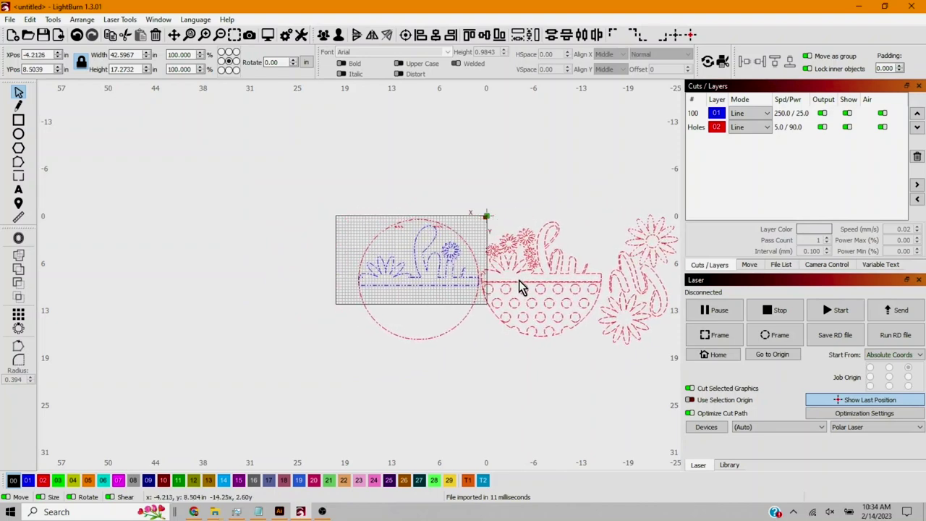
left_click(469, 212)
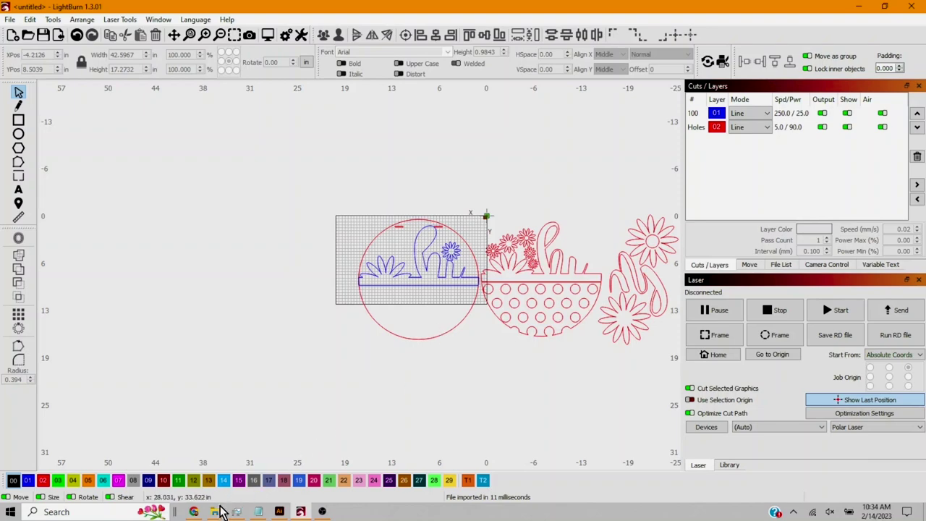
mouse_move(217, 512)
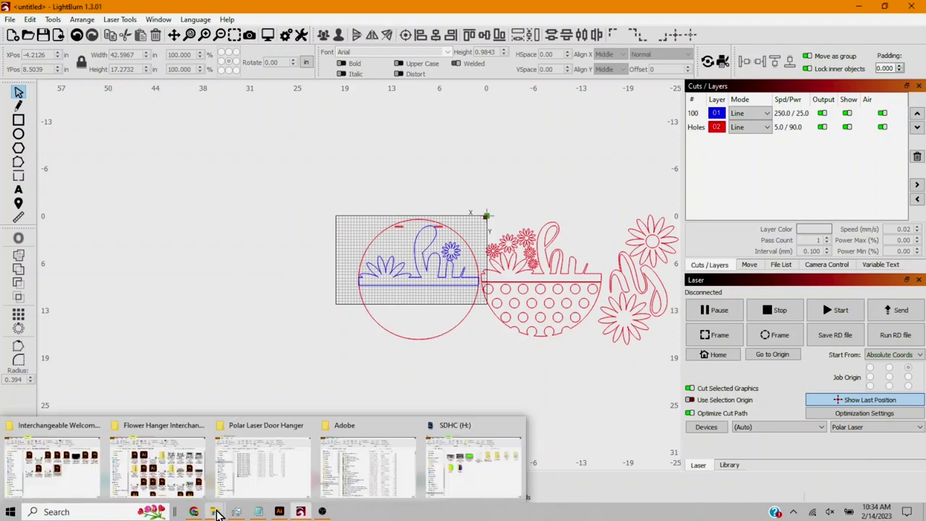
left_click(396, 434)
Step: Import GF BASIC PUZZLE PIECE.svg and place it over the lower half of the circle sign
left_click(437, 165)
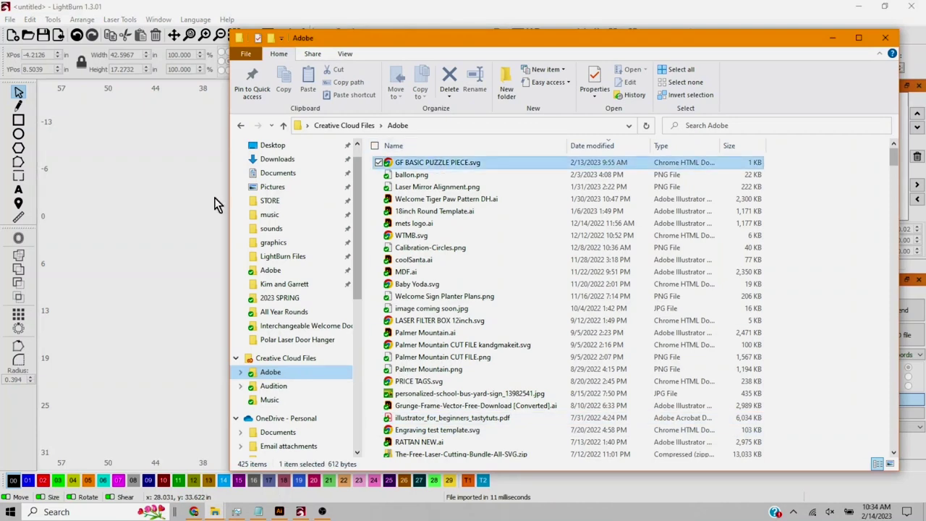
left_click_drag(218, 205, 155, 239)
left_click(192, 141)
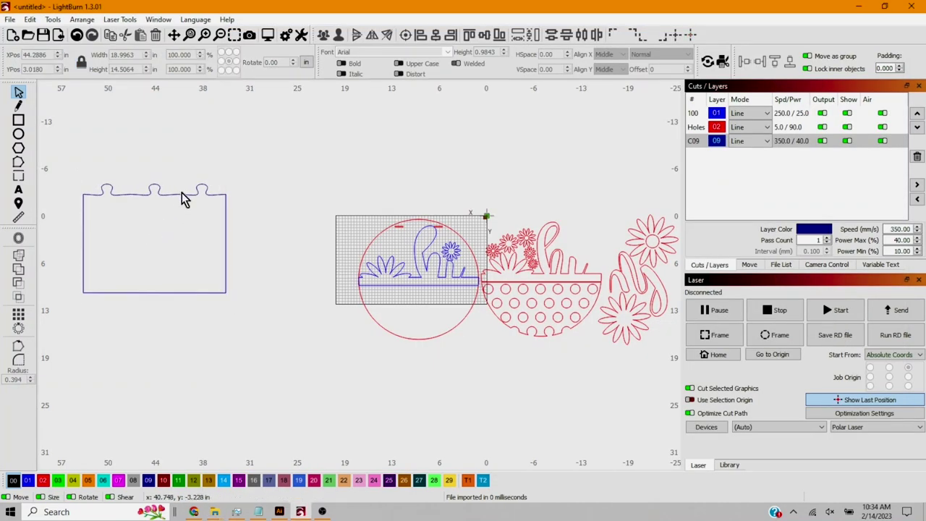
left_click(165, 223)
left_click_drag(154, 237, 421, 335)
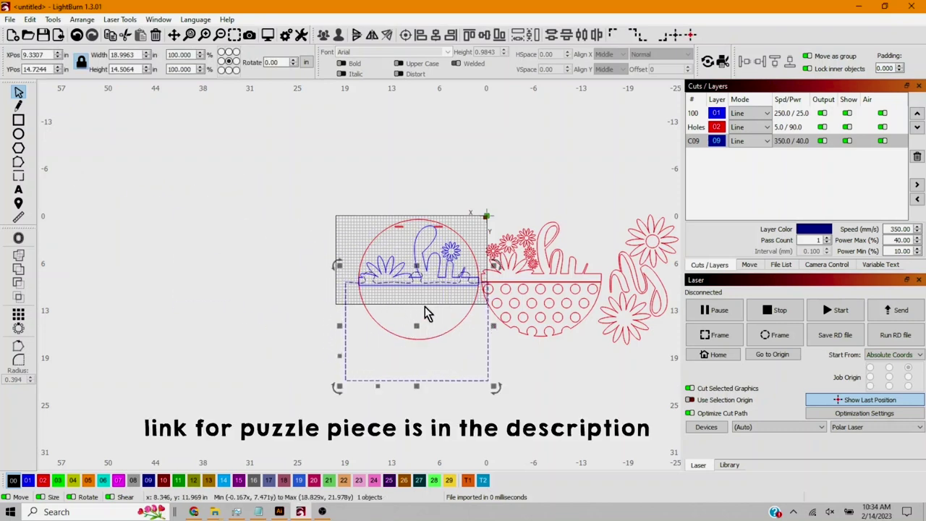
Step: Shorten the puzzle piece from its bottom edge, then select it together with the circle sign
scroll(425, 307, "down", 1)
scroll(425, 306, "up", 3)
scroll(425, 307, "up", 3)
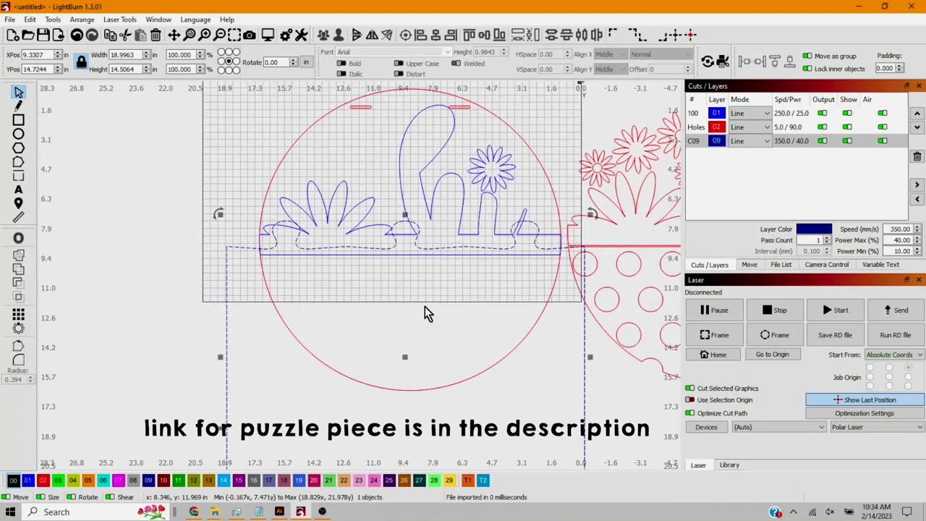
scroll(425, 306, "down", 4)
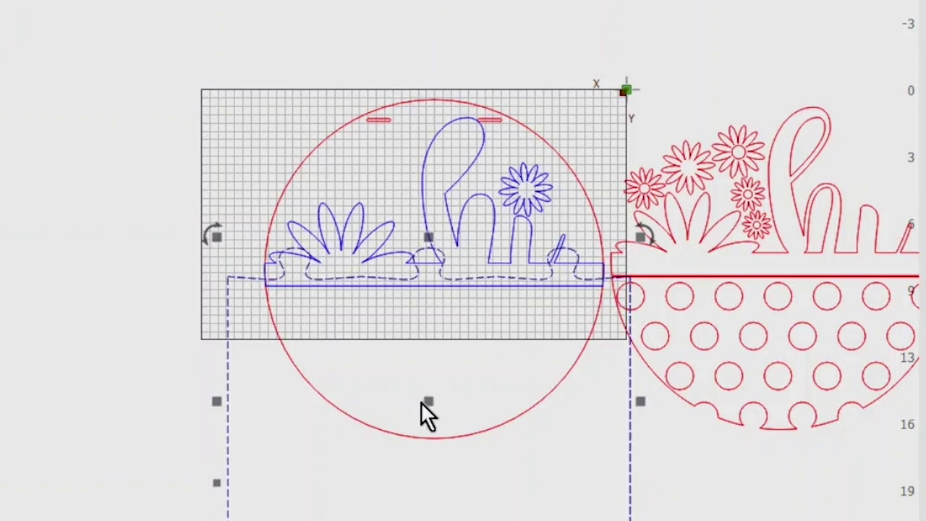
left_click_drag(428, 402, 430, 415)
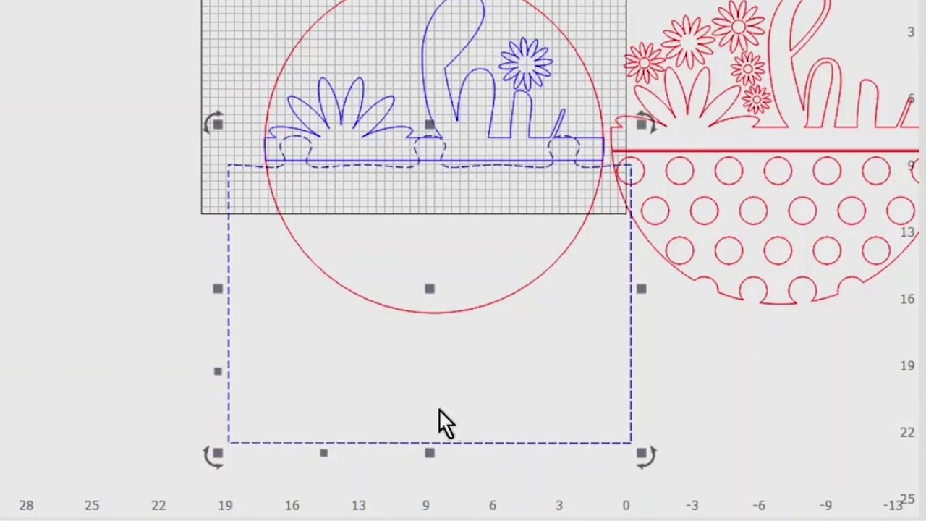
left_click_drag(430, 448, 427, 332)
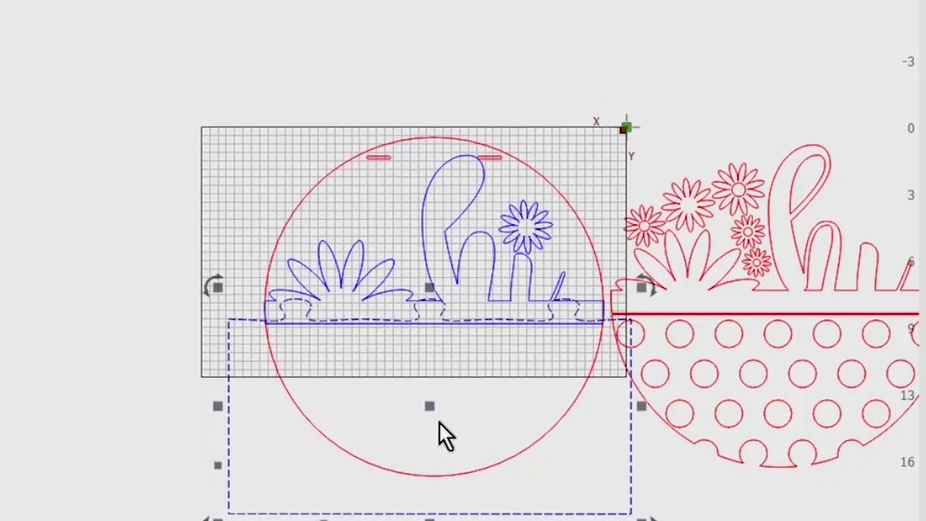
left_click_drag(434, 413, 432, 406)
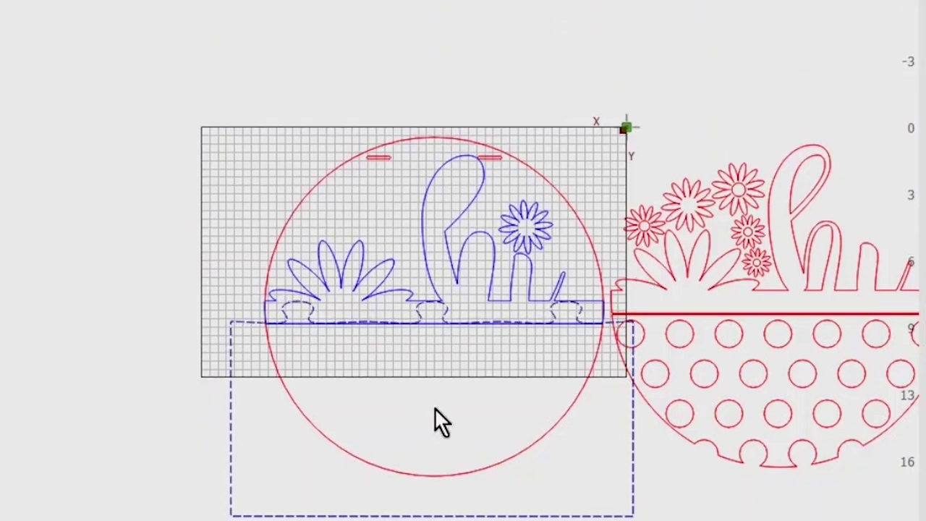
left_click(434, 409)
left_click_drag(366, 389, 188, 184)
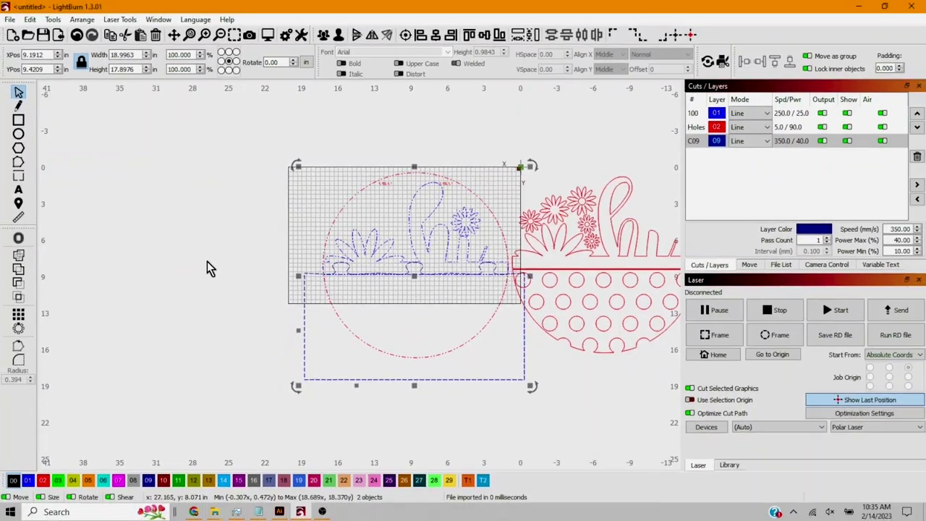
Step: Paste a duplicate of the circle sign and its rectangle outline left of the original
key("ctrl+v")
left_click_drag(200, 269, 191, 275)
left_click(319, 201)
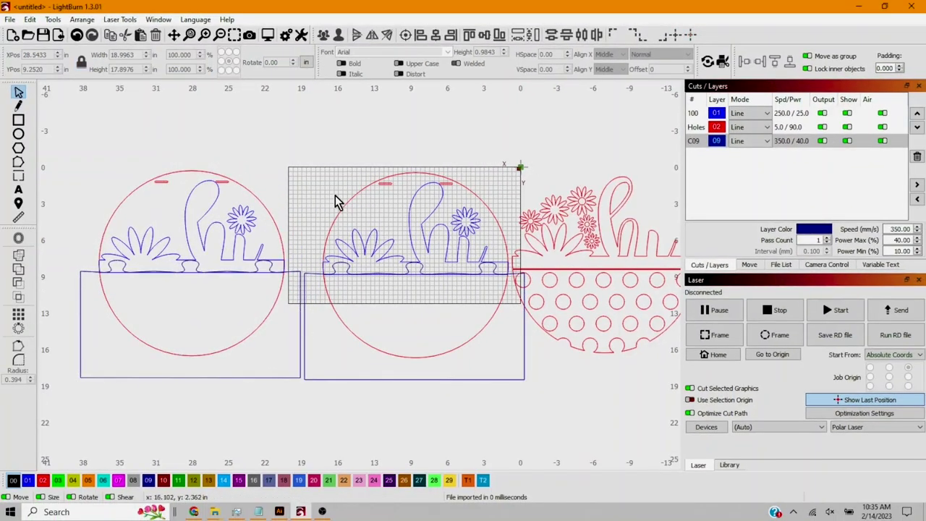
left_click(375, 252)
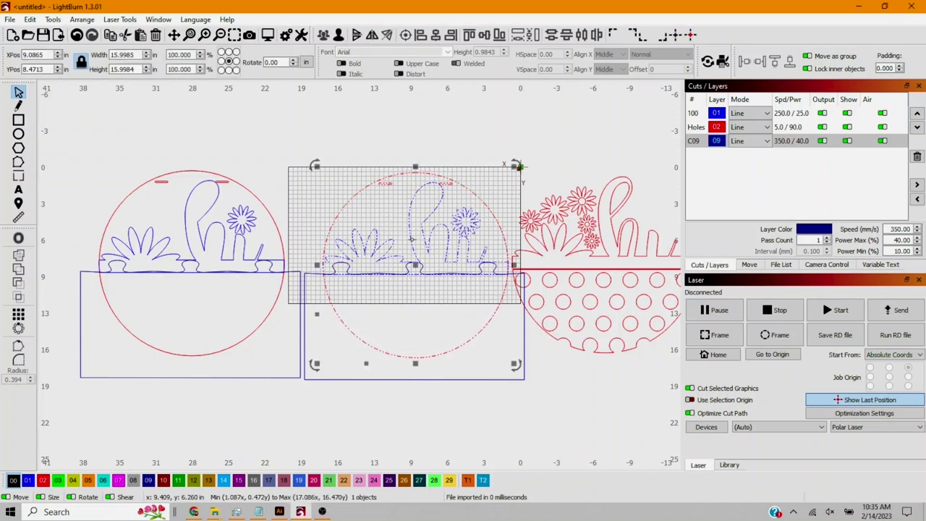
Step: Subtract the rectangle from the middle red circle, leaving a 16 × 8.8 in upper half
left_click(353, 225)
left_click(328, 217)
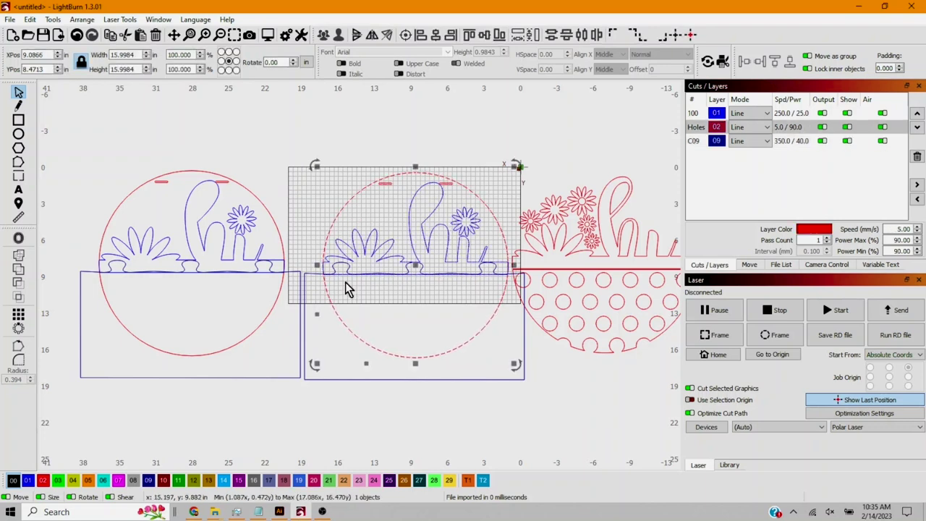
left_click(304, 274, "shift")
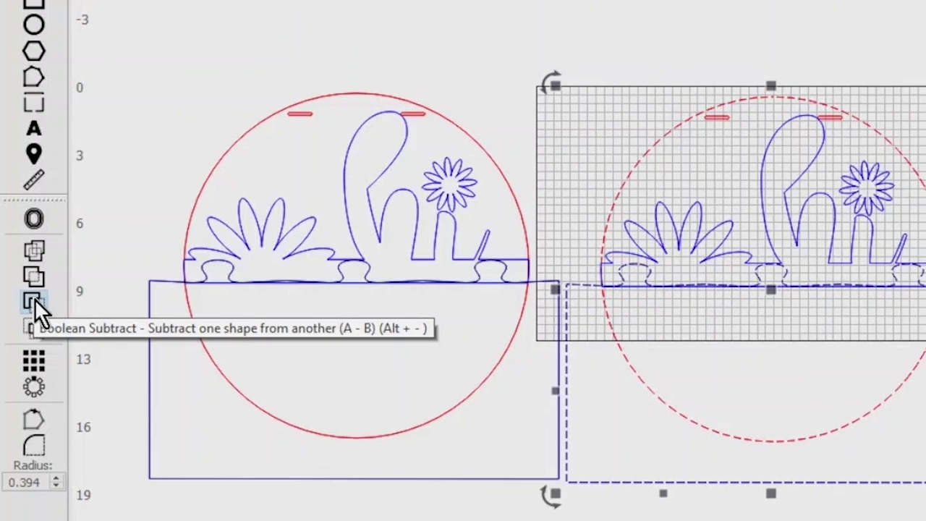
left_click(34, 299)
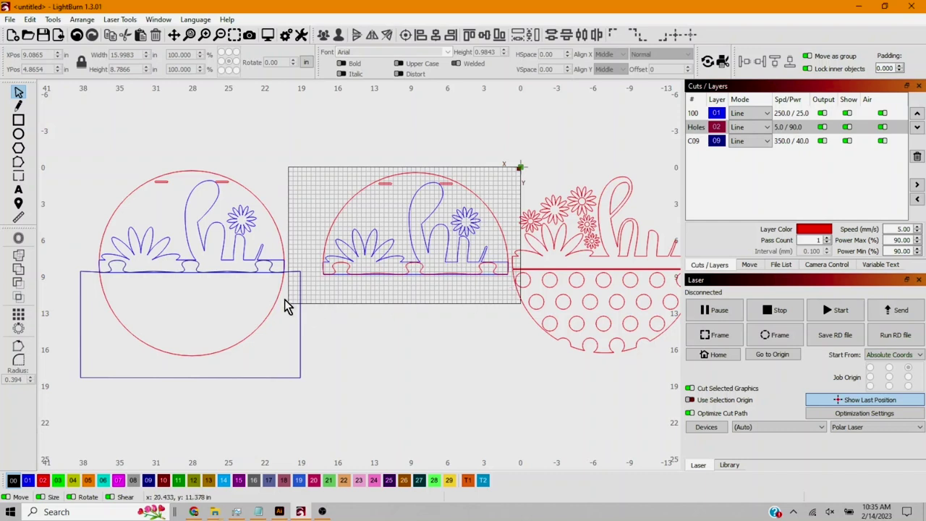
Step: Intersect the left circle with its rectangle into a 15.9 × 8.3 in knob-edged lower half
left_click(283, 254)
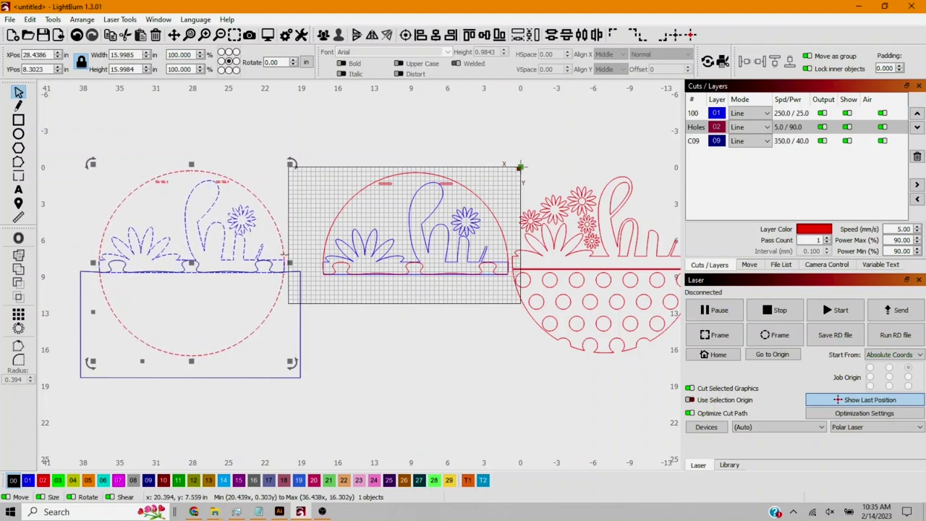
left_click(275, 331)
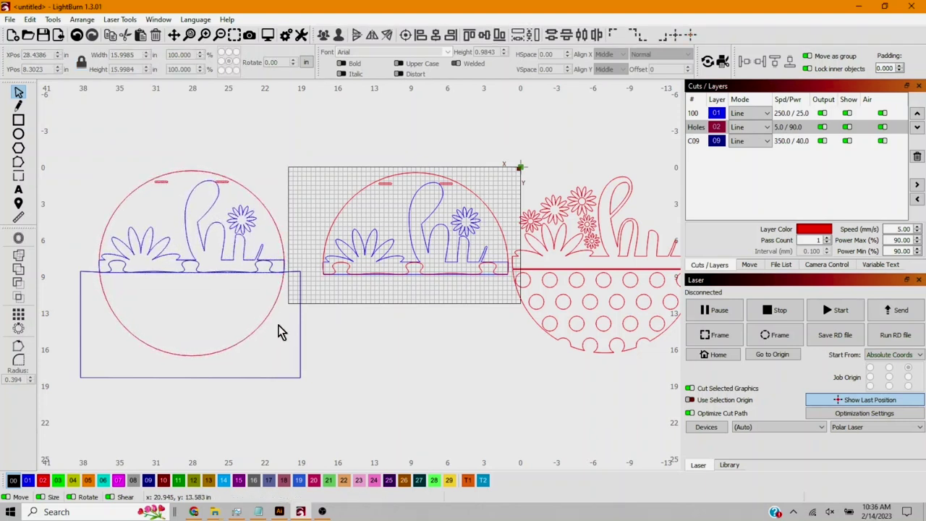
left_click(265, 319)
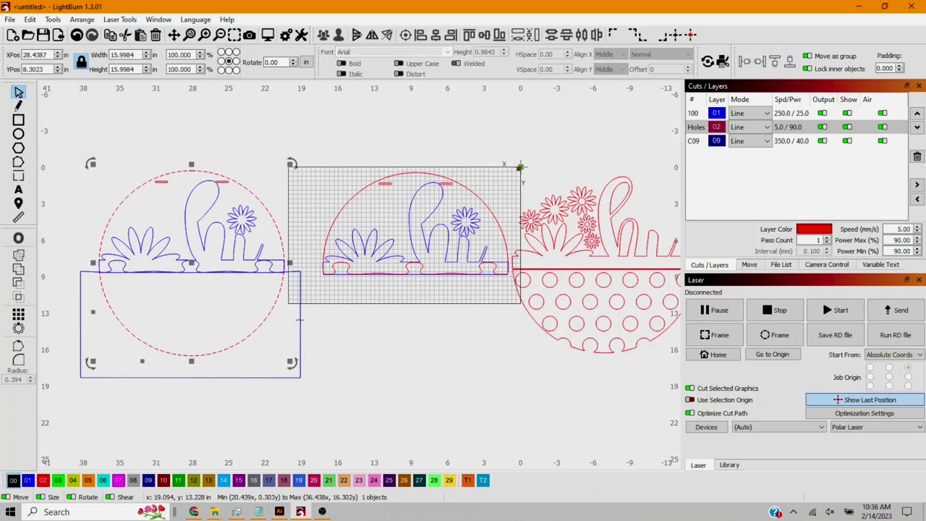
left_click(301, 319, "shift")
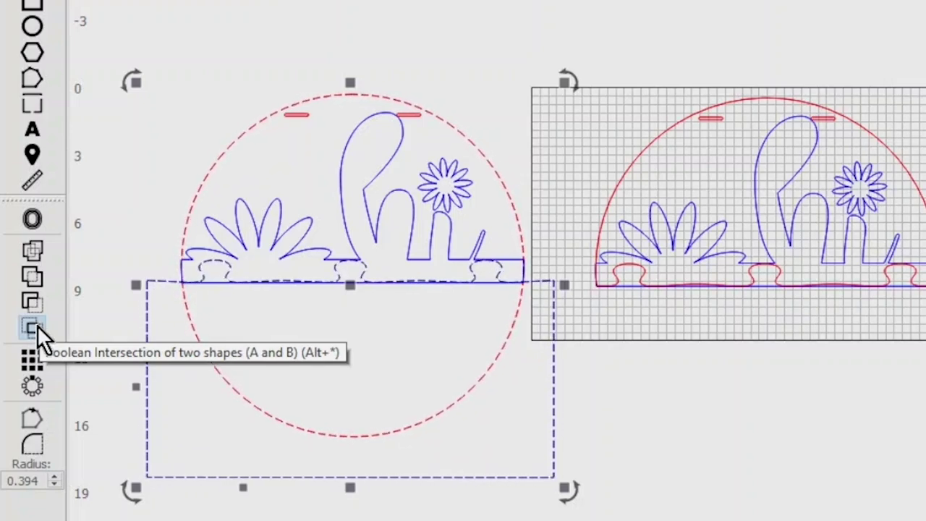
left_click(37, 325)
left_click(271, 370)
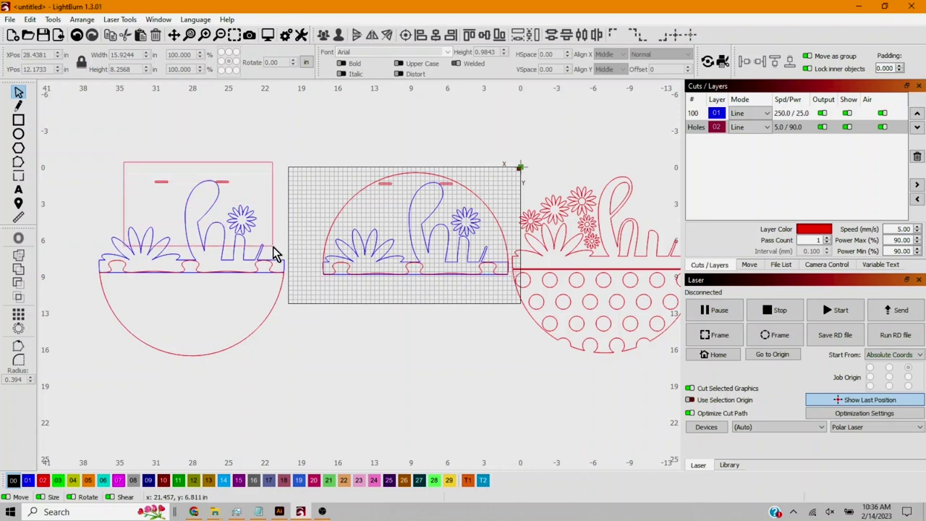
Step: Delete the left copy's flower, small slot marks and leftover leaves artwork
left_click_drag(275, 261, 275, 261)
key("Delete")
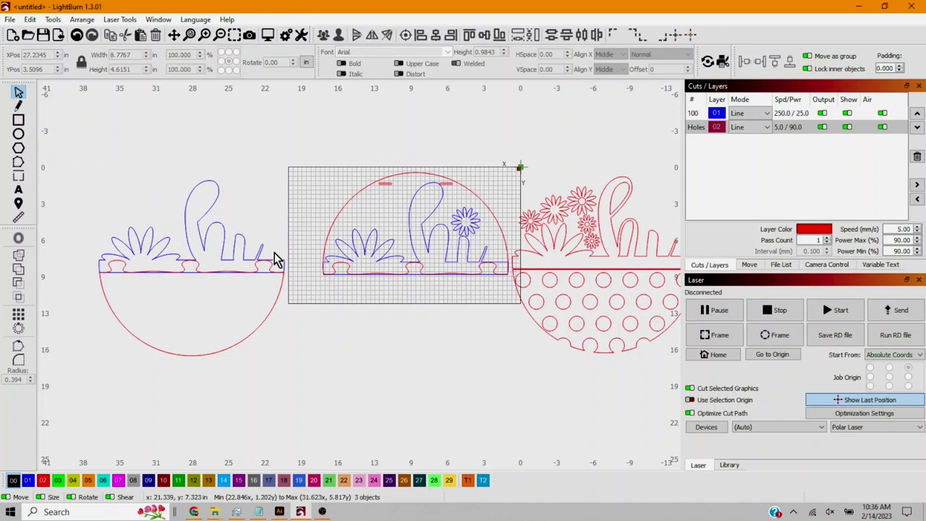
left_click(187, 208)
key("Delete")
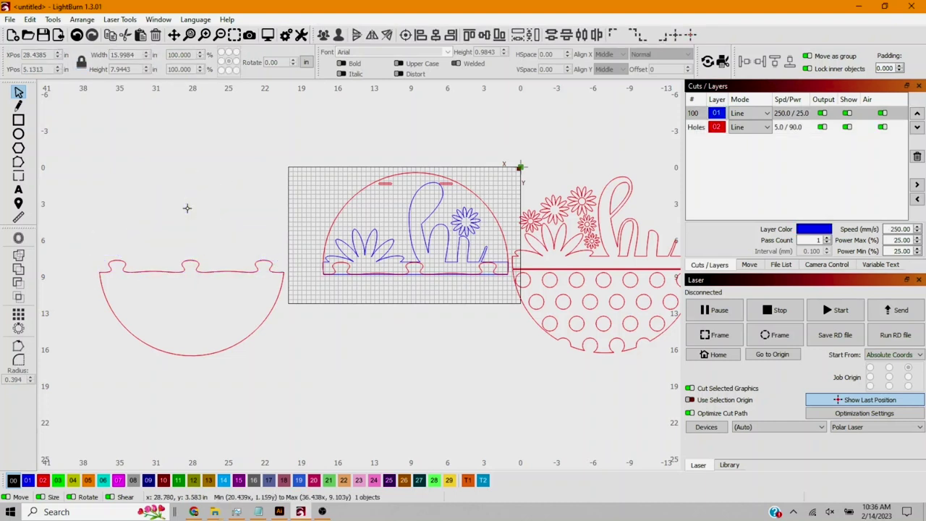
Step: Move the red bowl half beneath the middle sign's top half
left_click(230, 271)
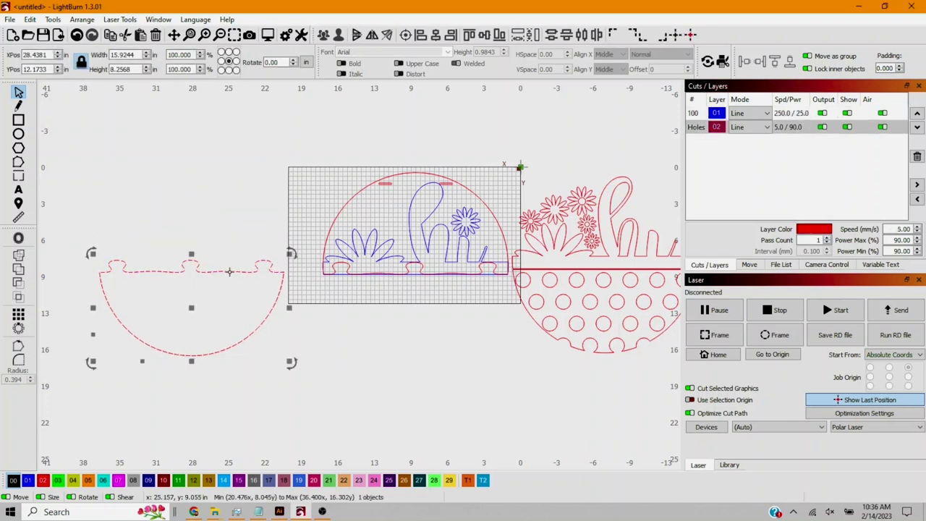
left_click_drag(192, 306, 416, 327)
left_click(405, 328)
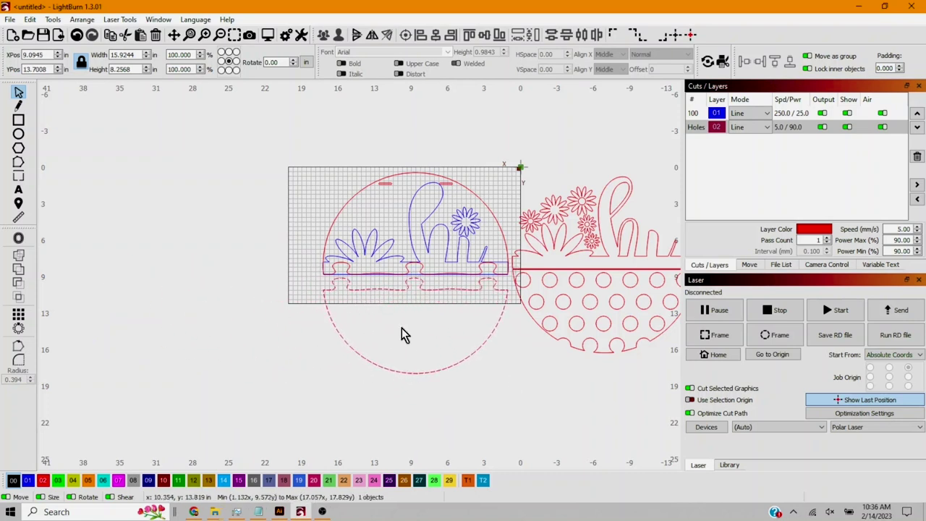
Step: Select the bowl and upper arc together and assign them to new layer C10
left_click_drag(312, 295, 312, 296)
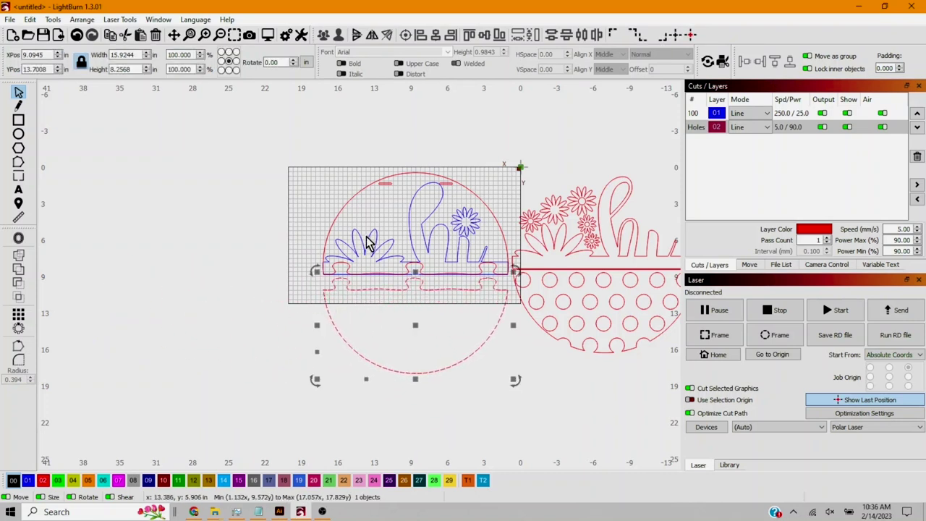
left_click_drag(344, 199, 388, 206)
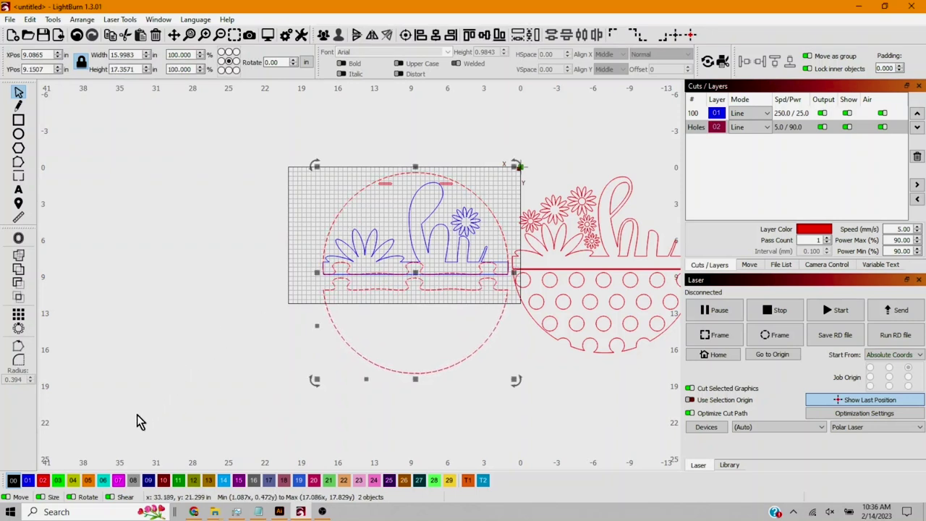
left_click(164, 481)
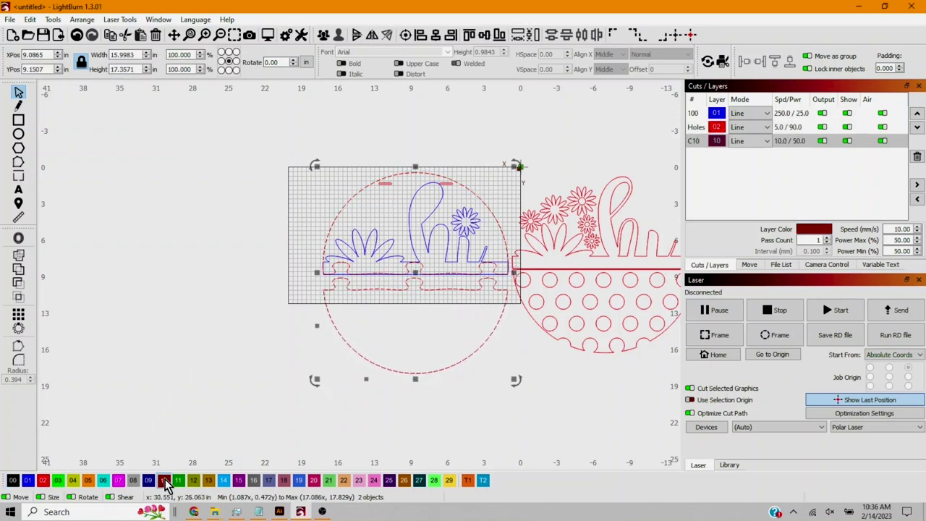
Step: Give layer C10 an outward kerf offset of 0.00197 in
double_click(789, 142)
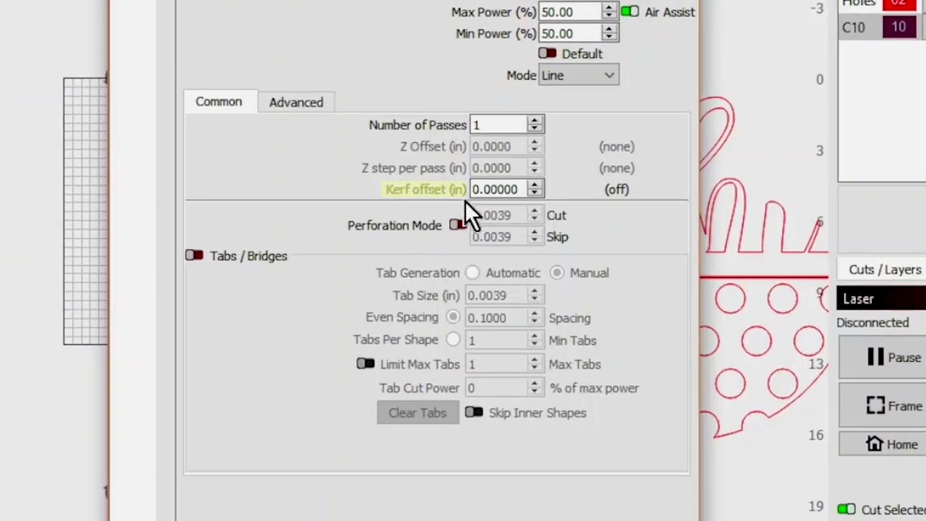
left_click(536, 184)
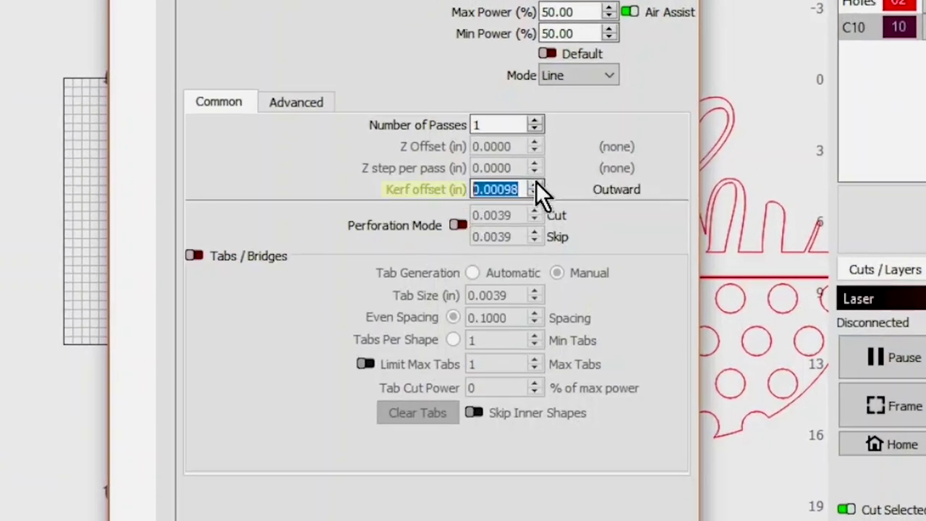
left_click(536, 184)
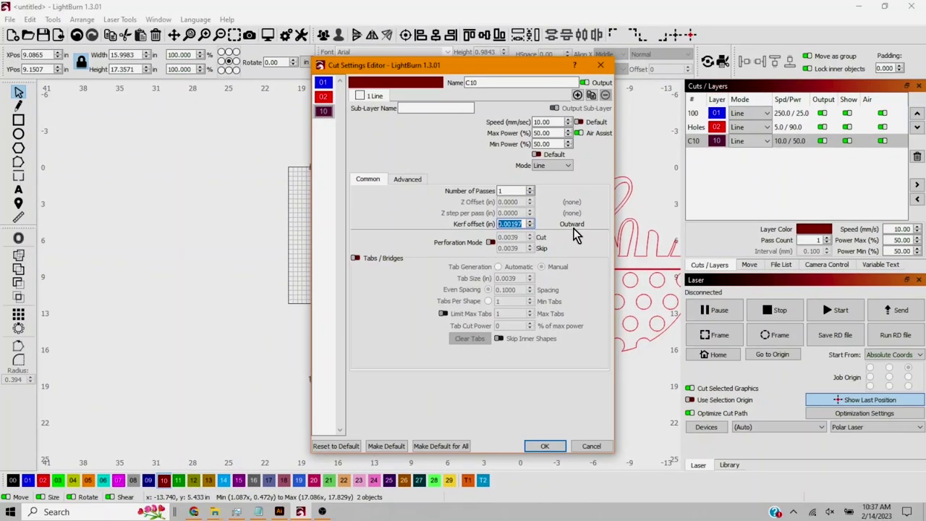
left_click(548, 447)
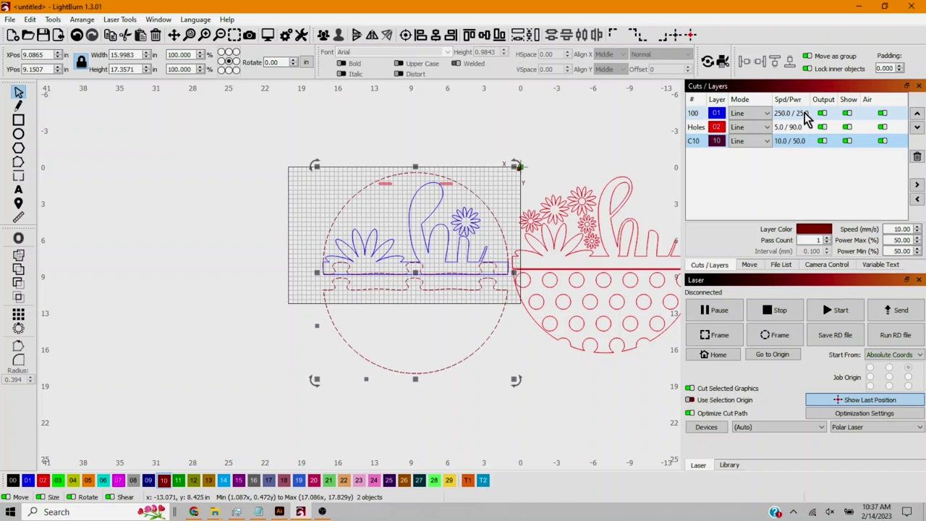
Step: Set the Holes and C10 layers to 5.00 speed and 50 power in Cut Settings
left_click(512, 208)
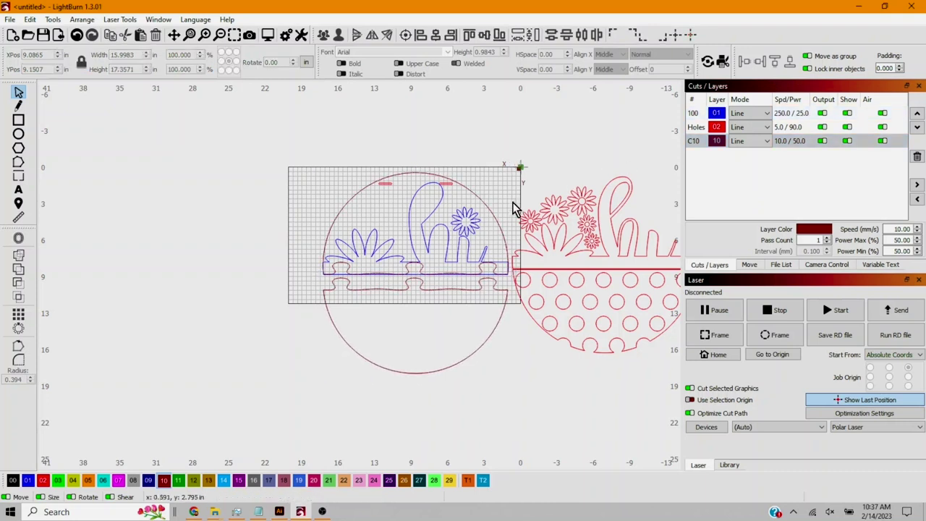
left_click(469, 255)
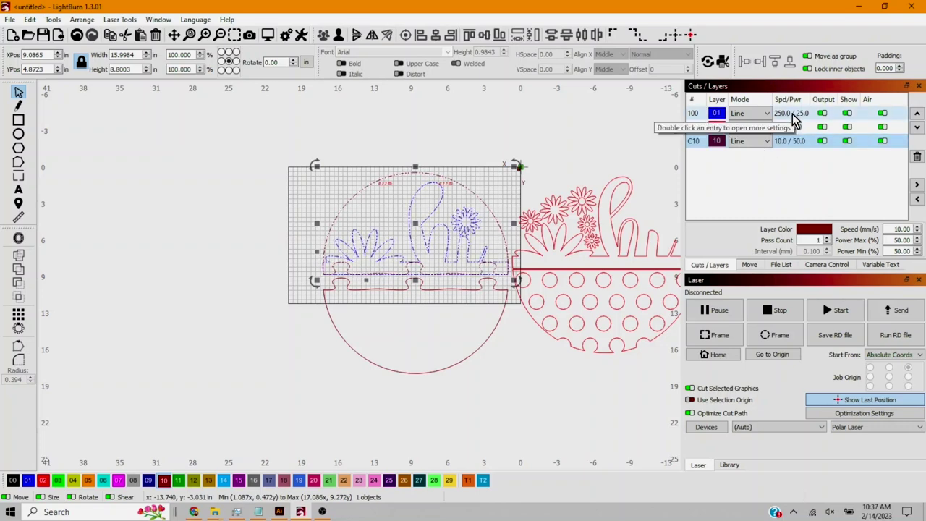
double_click(798, 120)
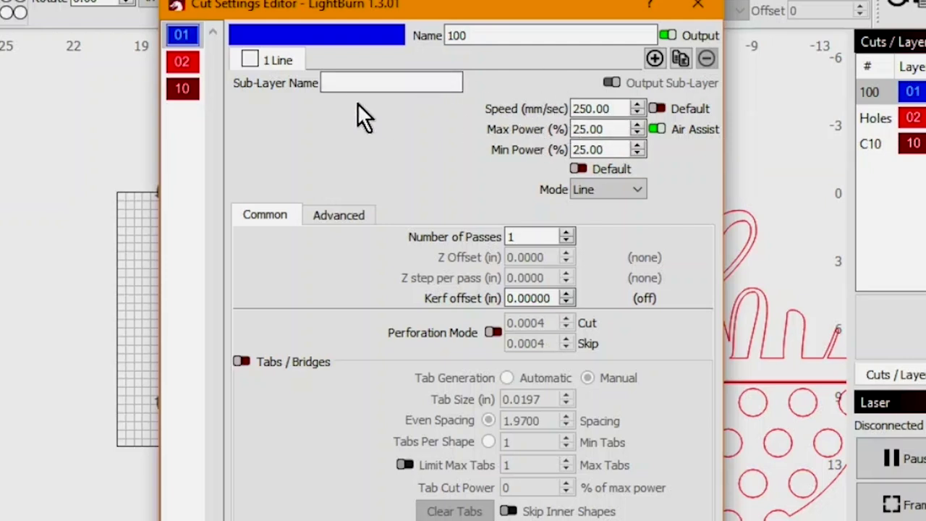
left_click(183, 63)
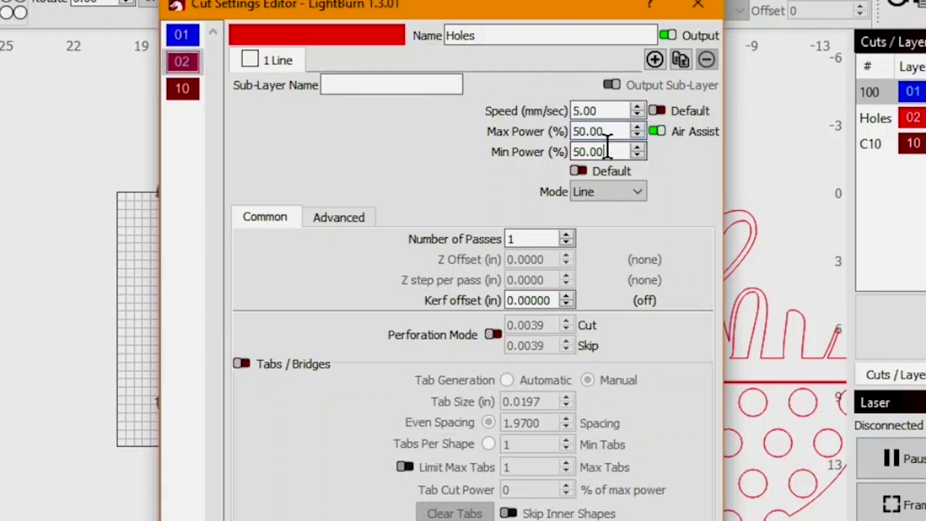
left_click(182, 89)
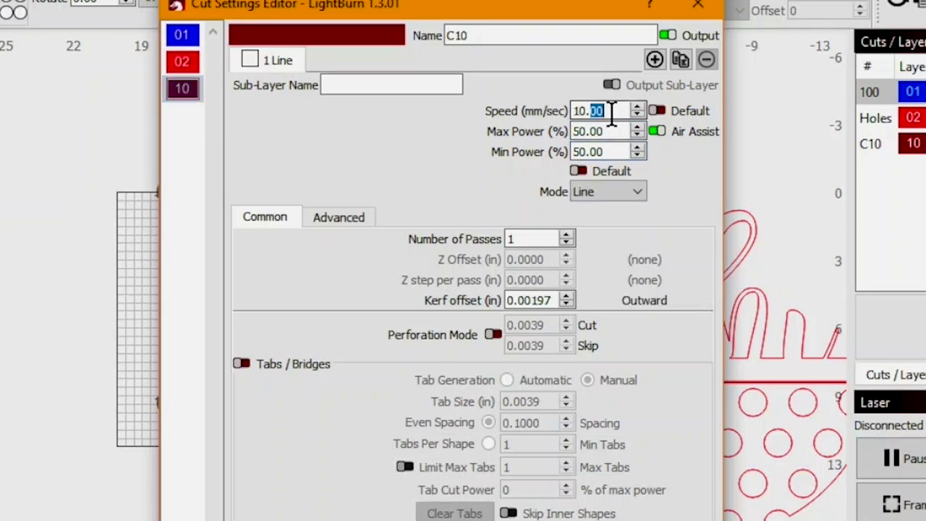
left_click(638, 117)
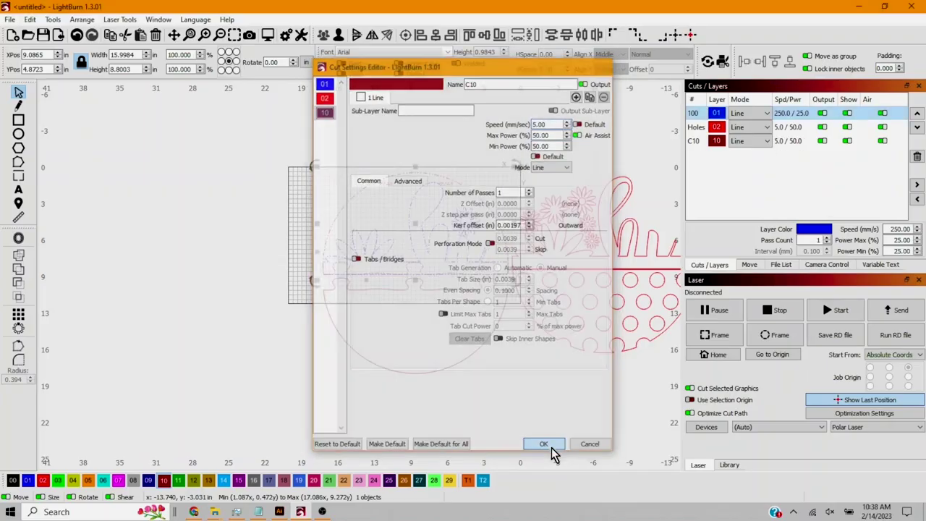
left_click(540, 442)
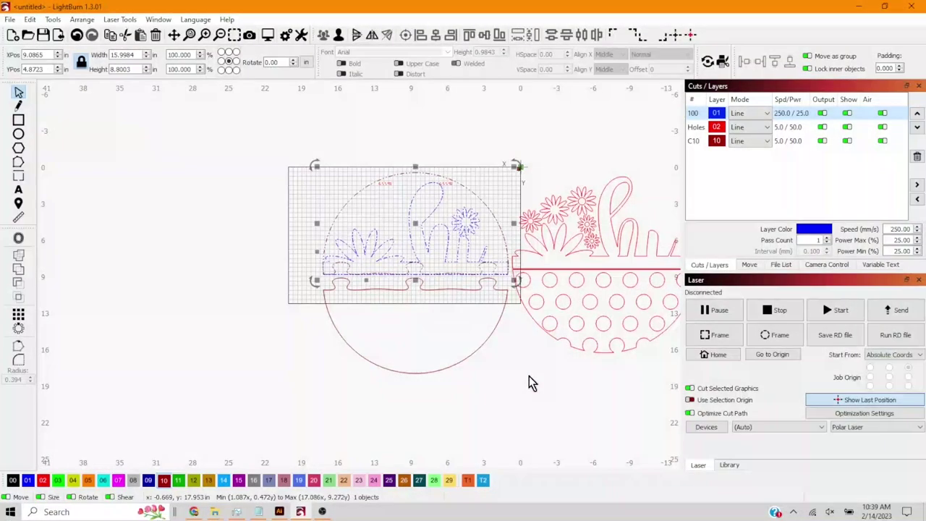
Step: Shift both sign halves up so the bowl sits on the grid, then select the bowl half
left_click(443, 327)
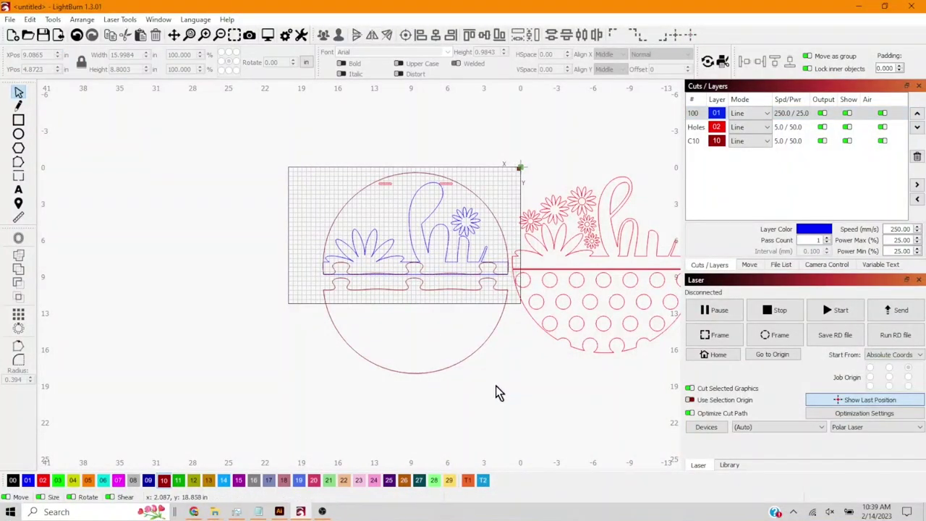
left_click_drag(496, 391, 331, 165)
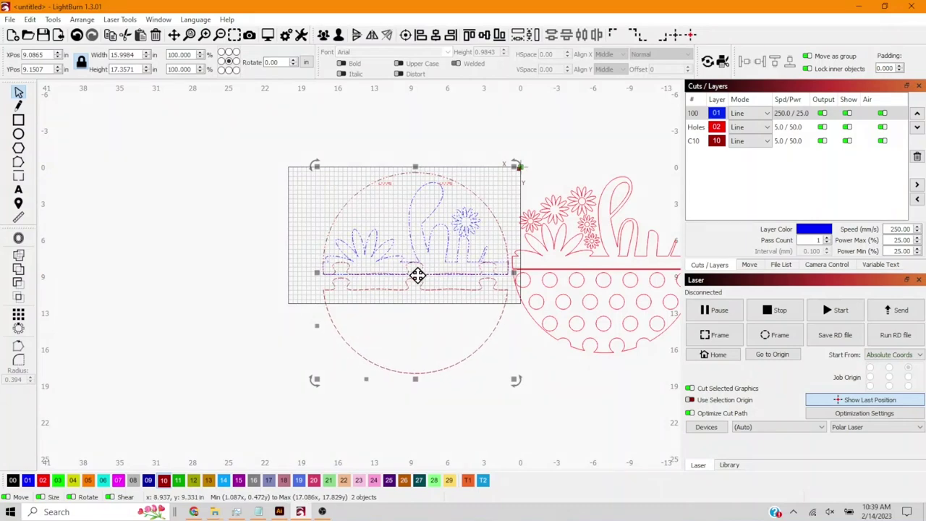
left_click_drag(417, 275, 407, 197)
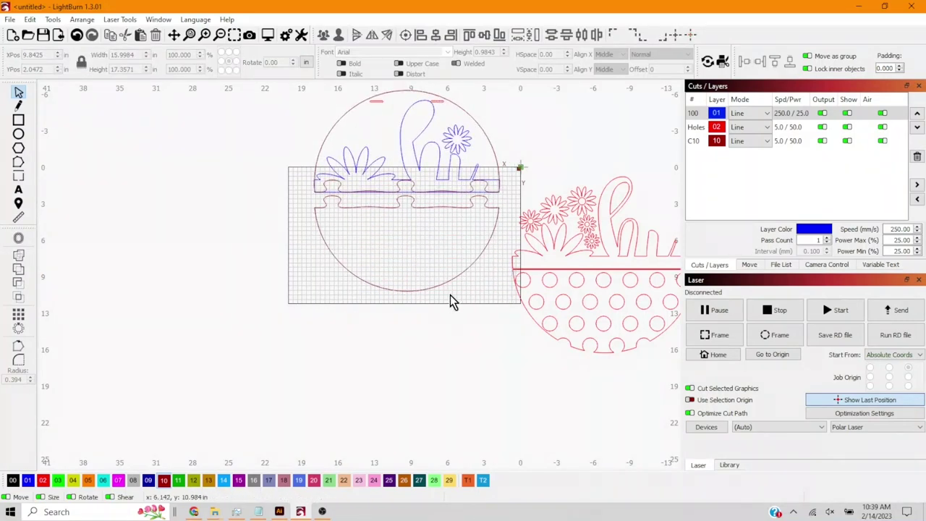
left_click(419, 283)
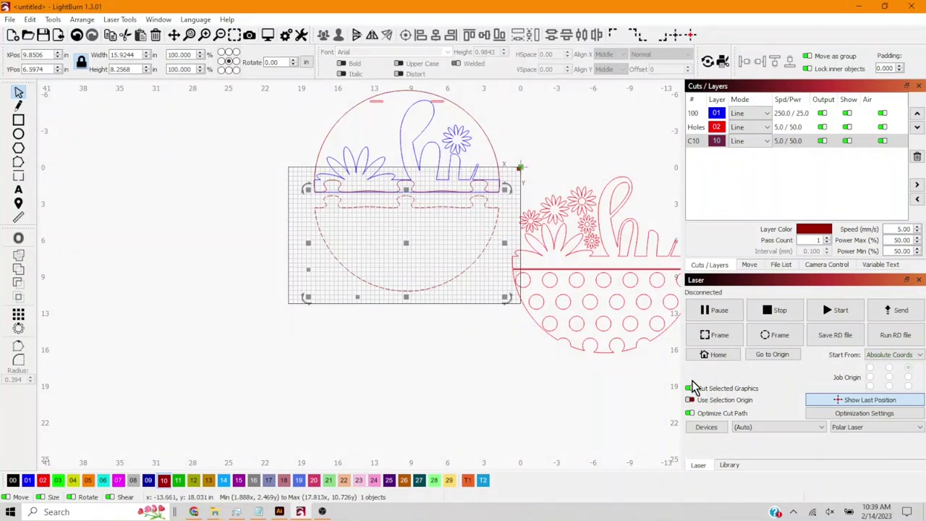